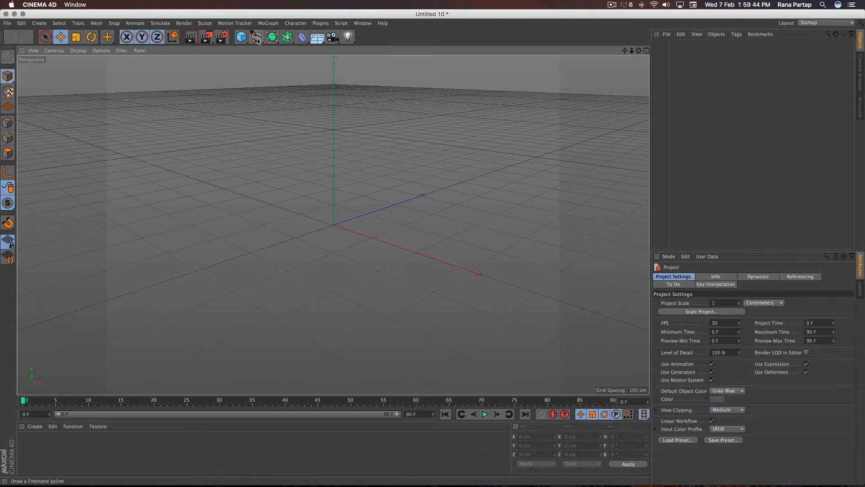
Add a Helix spline, set its plane to XZ and its height to 0 cm.
click(258, 40)
click(389, 103)
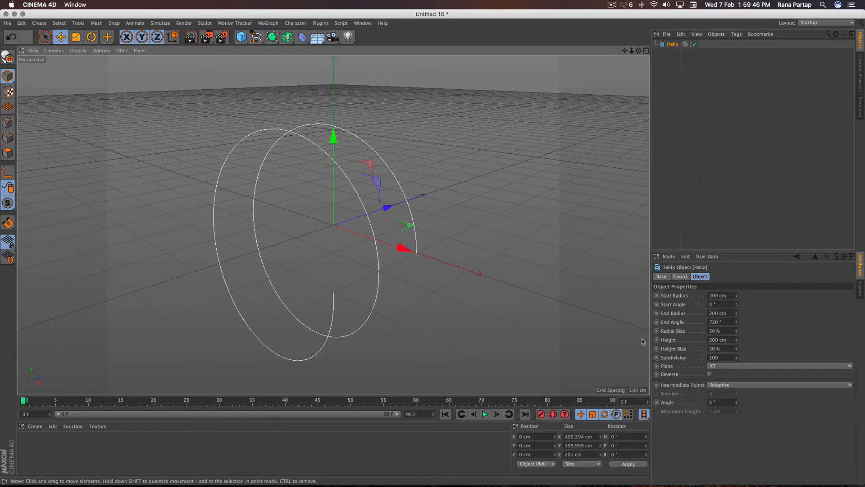
click(737, 367)
click(719, 392)
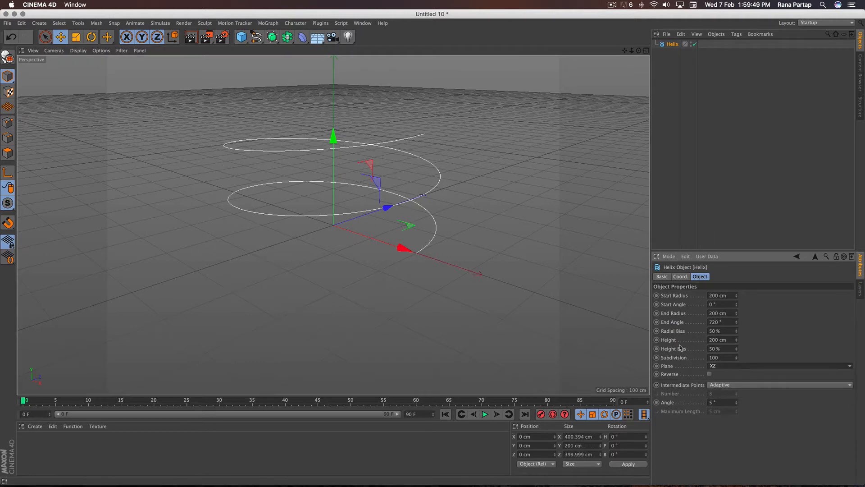
text(0)
key(Return)
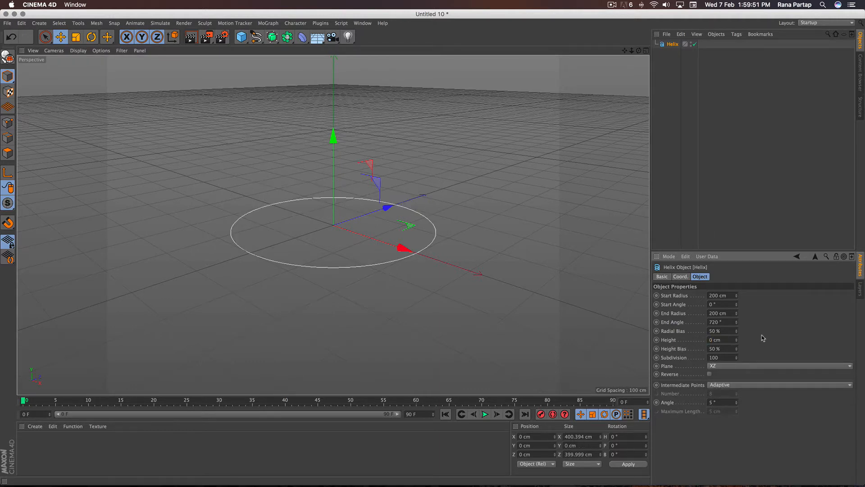
Shape the helix into a spiral with start radius 343 cm, end radius 43 cm and end angle 1263°.
mouse_move(738, 314)
mouse_down()
mouse_move(694, 314)
mouse_move(738, 302)
mouse_move(737, 313)
mouse_up()
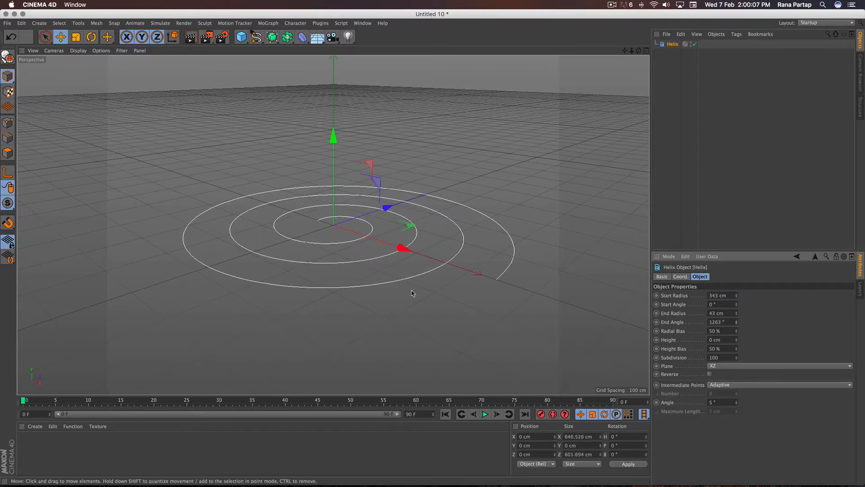
alt+drag(364, 266, 353, 249)
click(230, 111)
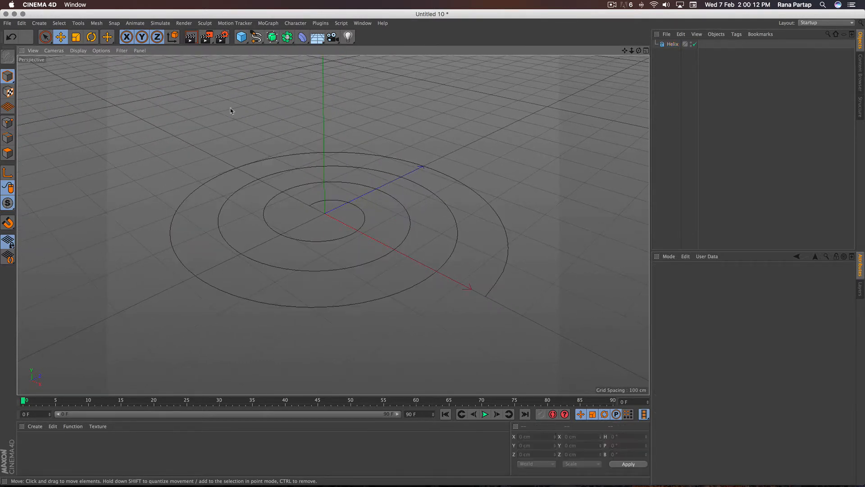
Add a cube and size it 25 cm in X, 50 cm in Y and 2 cm in Z.
drag(245, 39, 324, 51)
scroll(331, 194, up, 3)
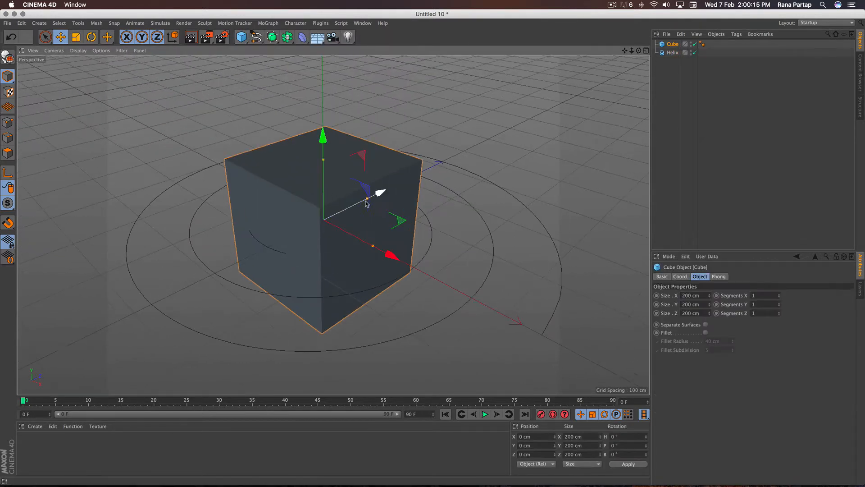
drag(365, 201, 343, 211)
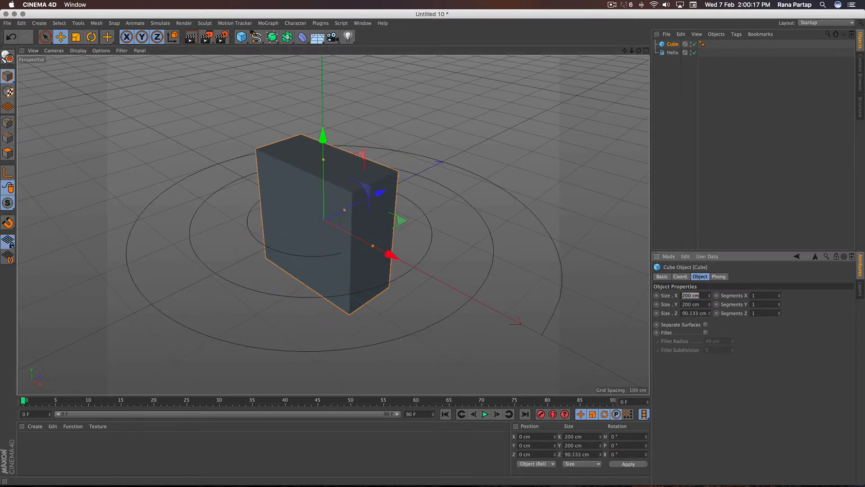
key(Tab)
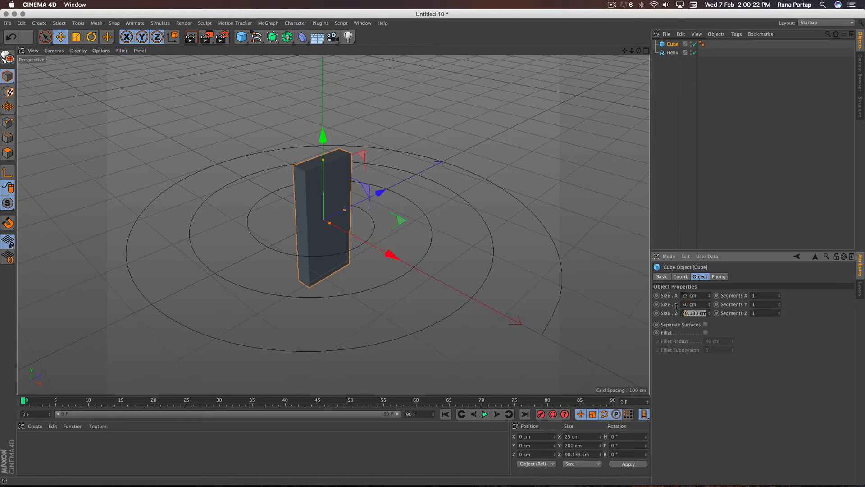
text(2)
key(Return)
scroll(343, 242, up, 2)
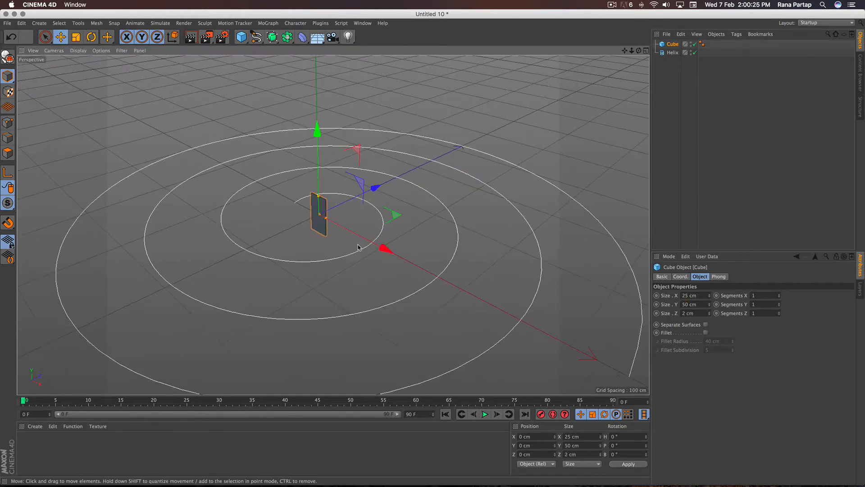
Create a MoGraph Cloner and make the cube its child.
click(269, 23)
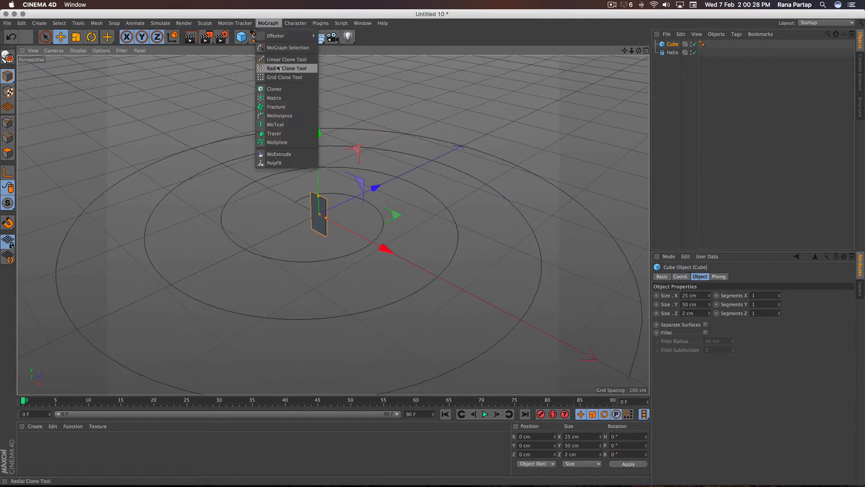
click(279, 90)
drag(673, 52, 676, 45)
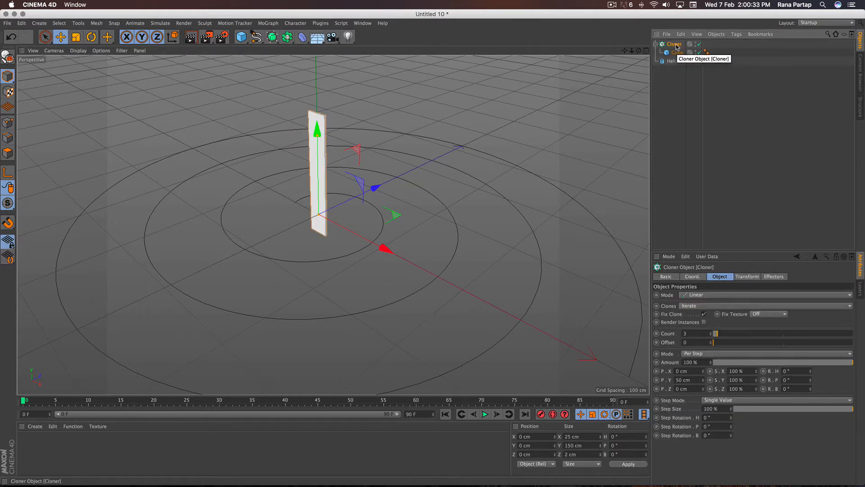
Apply a Spline effector to the Cloner and assign the Helix as its spline.
click(269, 23)
mouse_move(310, 36)
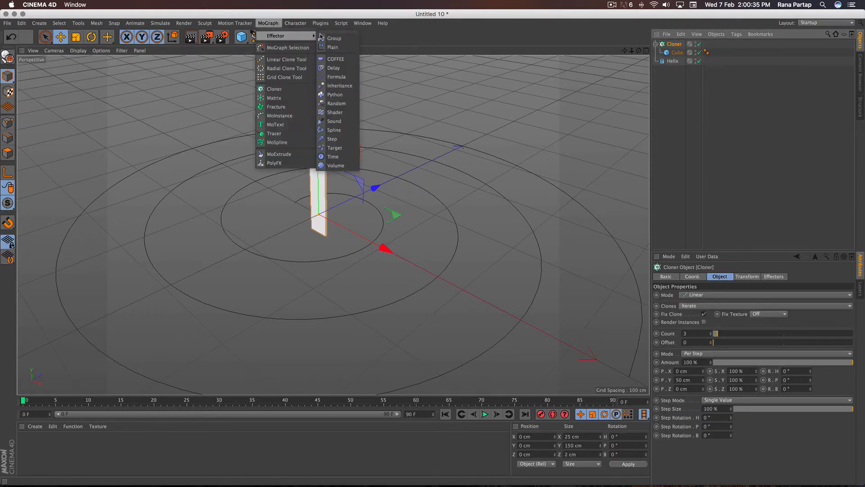
click(334, 130)
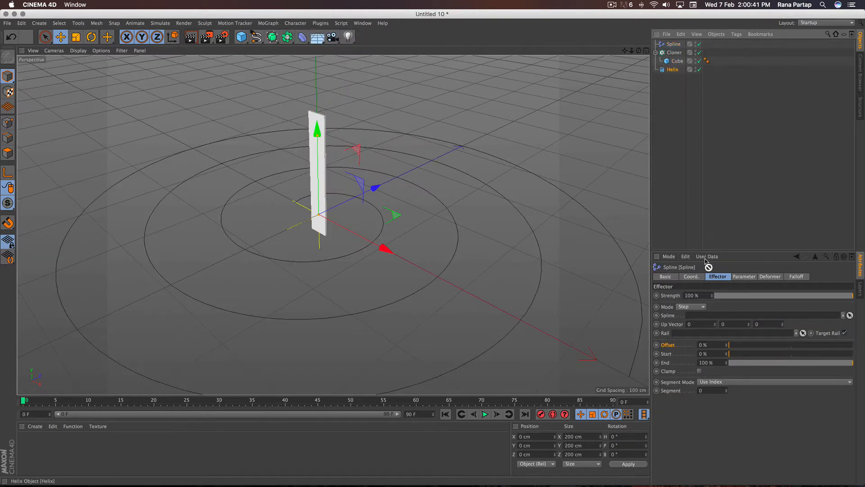
drag(701, 317, 861, 334)
Set the Cloner's count to 123 to fill the spiral with dominoes.
click(674, 53)
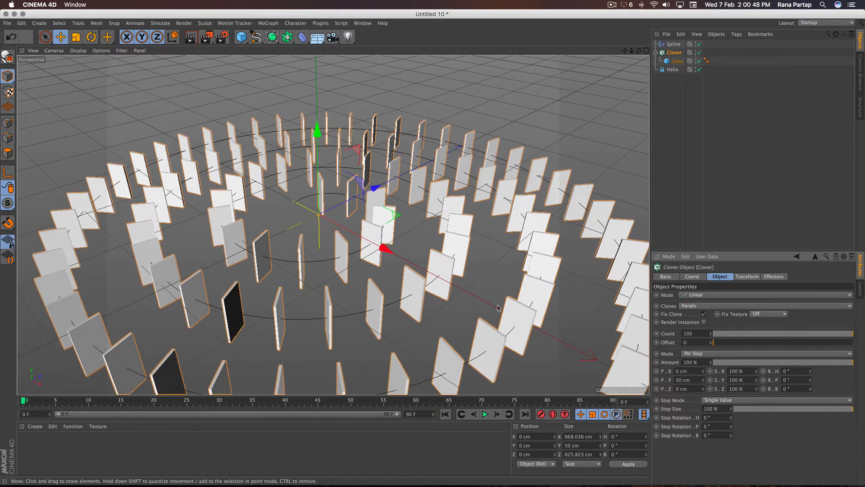
scroll(421, 323, down, 4)
alt+middle_drag(421, 323, 415, 254)
scroll(411, 244, up, 1)
drag(711, 334, 711, 323)
scroll(437, 268, down, 1)
mouse_move(437, 268)
alt+mouse_down()
mouse_move(427, 232)
mouse_move(434, 294)
mouse_move(433, 268)
alt+mouse_up()
scroll(433, 268, down, 3)
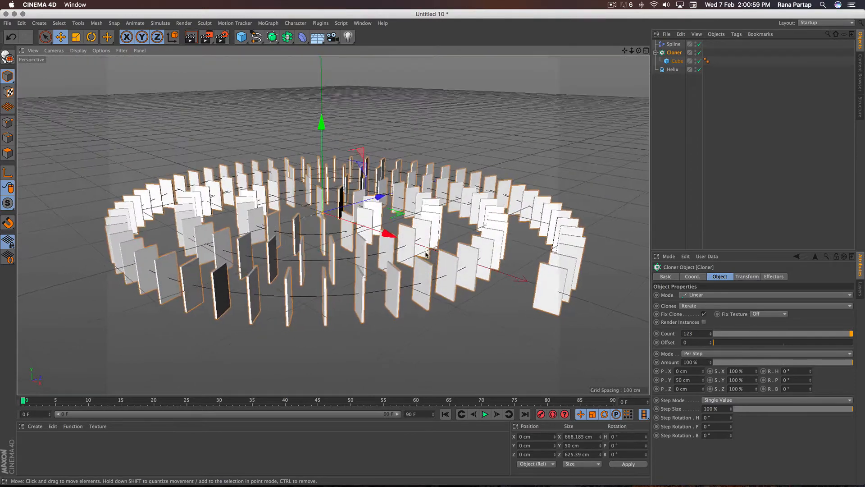
click(453, 321)
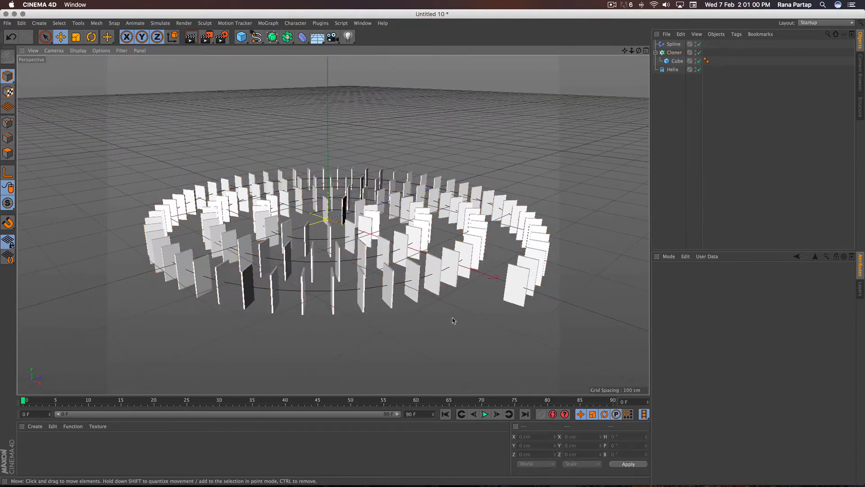
Add a Floor object and lower it beneath the dominoes to about -26.5 cm in Y.
click(320, 36)
drag(328, 126, 328, 140)
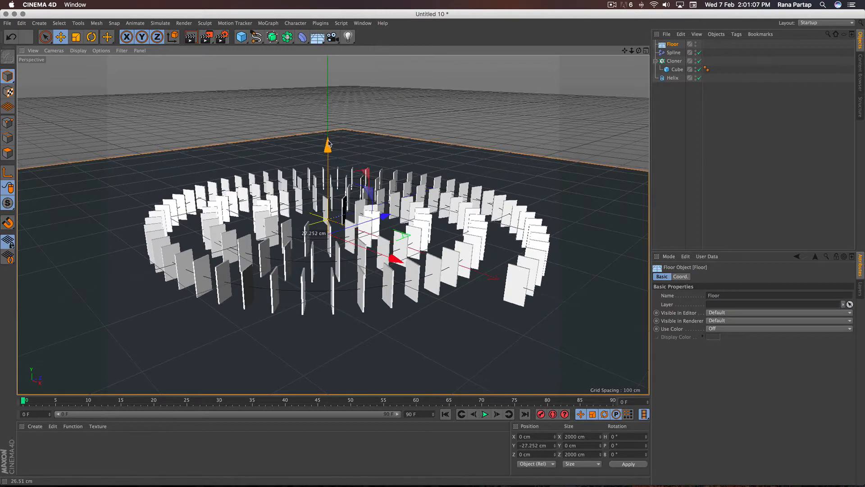
scroll(315, 158, up, 3)
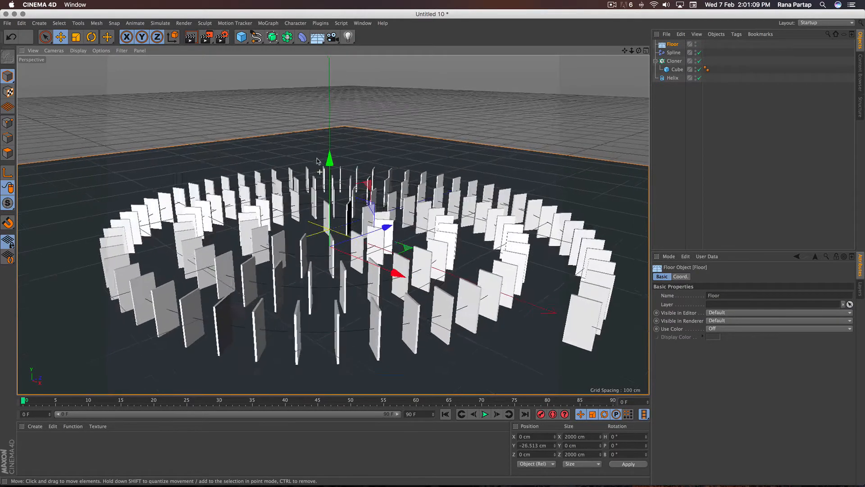
alt+drag(332, 174, 333, 225)
alt+middle_drag(333, 225, 337, 138)
scroll(337, 137, down, 5)
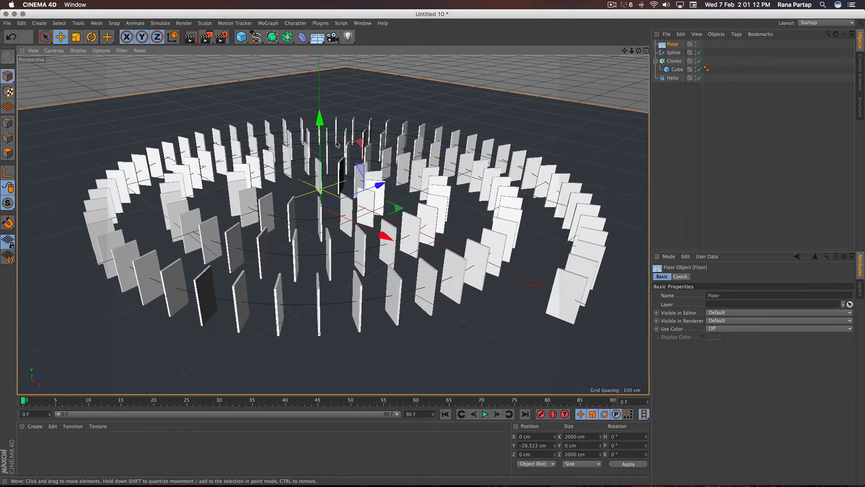
scroll(364, 147, up, 3)
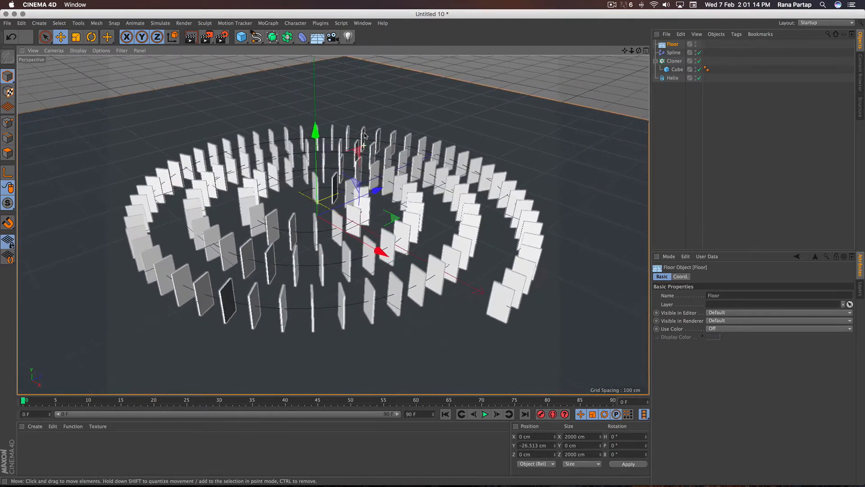
Add a sphere of about 14.8 cm radius and place it before the outermost domino, at about X 342 cm, Z -89 cm.
drag(242, 38, 417, 64)
drag(359, 226, 550, 317)
scroll(515, 298, up, 5)
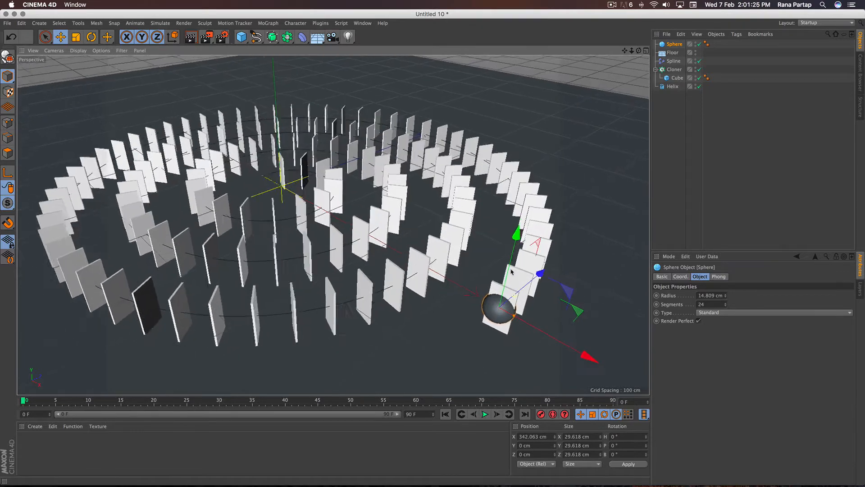
alt+middle_drag(516, 298, 513, 260)
drag(538, 238, 435, 225)
Add a Collider Body simulation tag to the Floor.
click(673, 53)
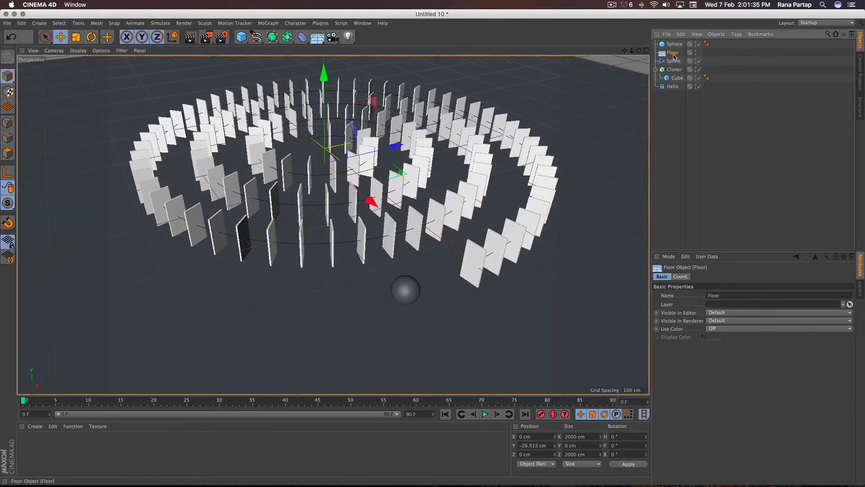
right_click(674, 55)
mouse_move(711, 131)
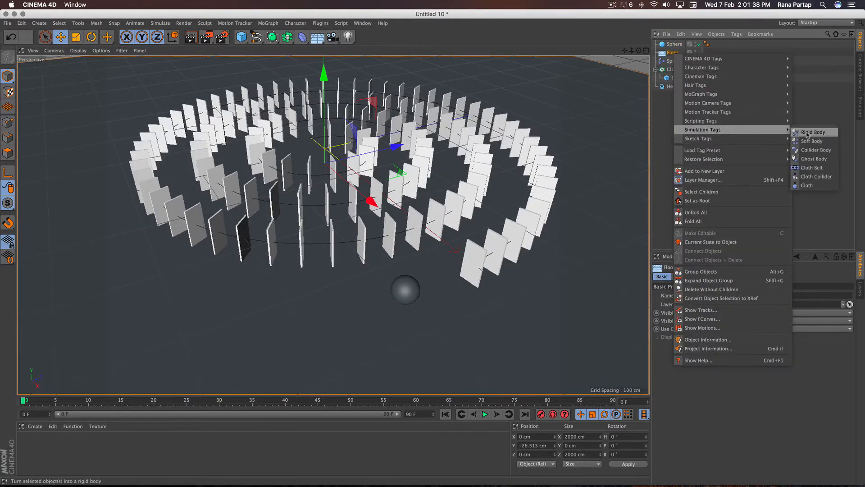
click(814, 150)
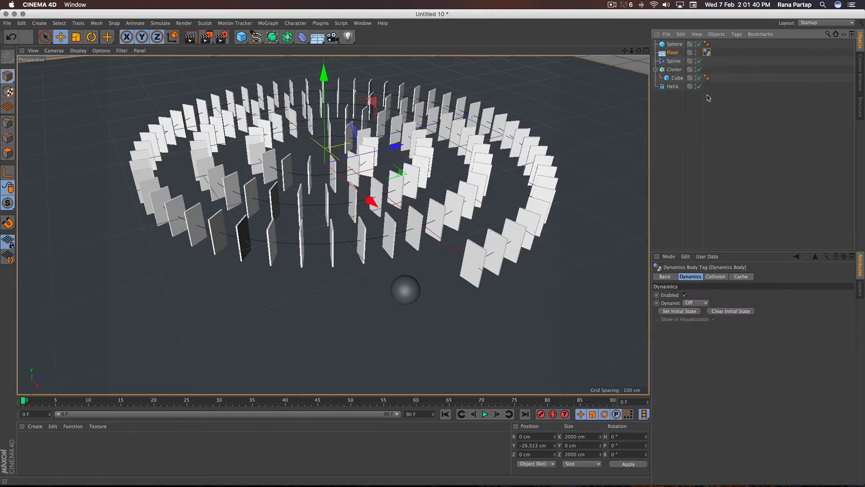
Add a Rigid Body simulation tag to the Cube inside the Cloner.
click(677, 78)
right_click(681, 79)
mouse_move(709, 153)
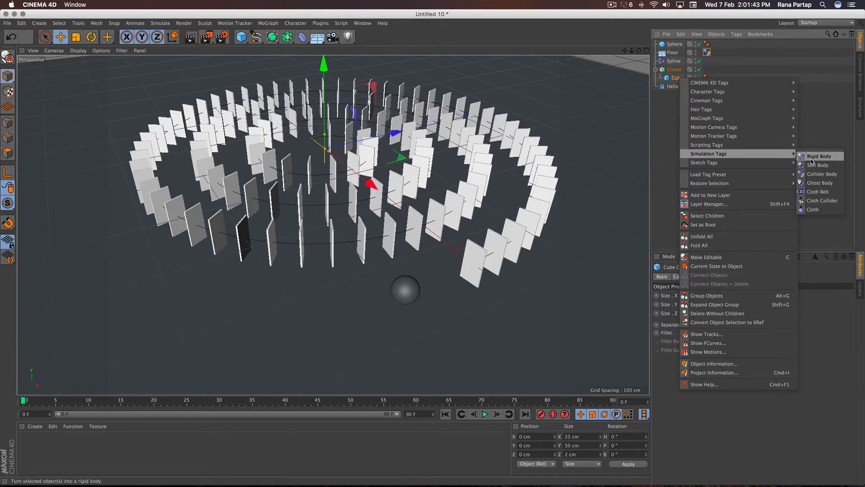
click(811, 156)
Add a Rigid Body tag to the Sphere and enable a custom initial linear velocity of 411 cm along Z.
click(676, 44)
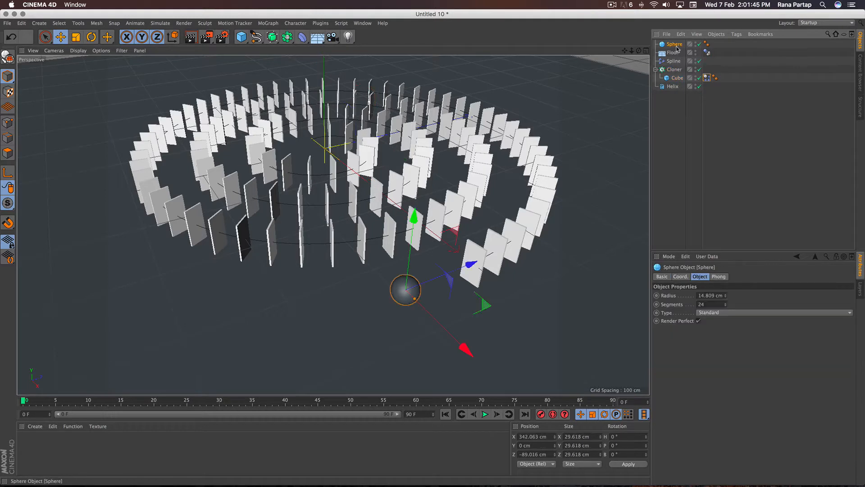
right_click(676, 48)
mouse_move(748, 126)
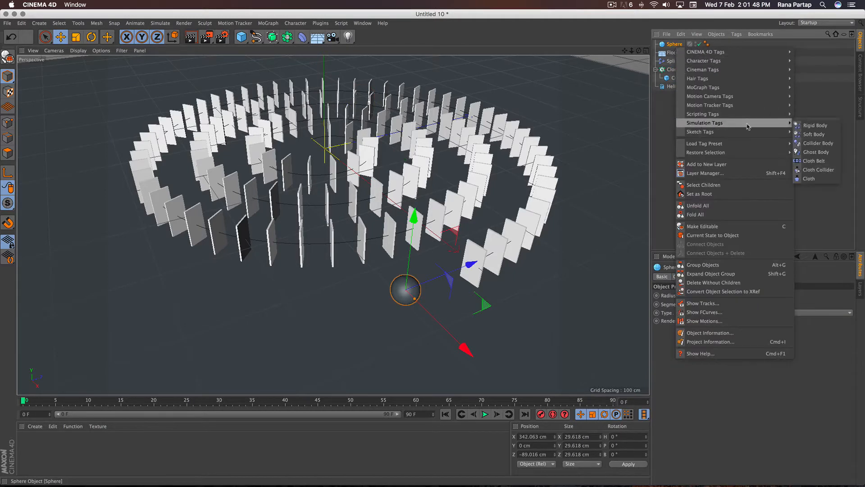
click(815, 126)
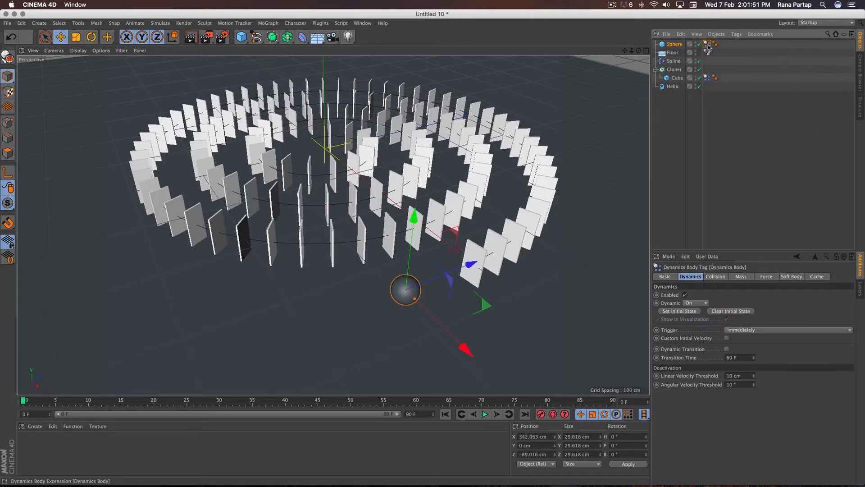
click(726, 338)
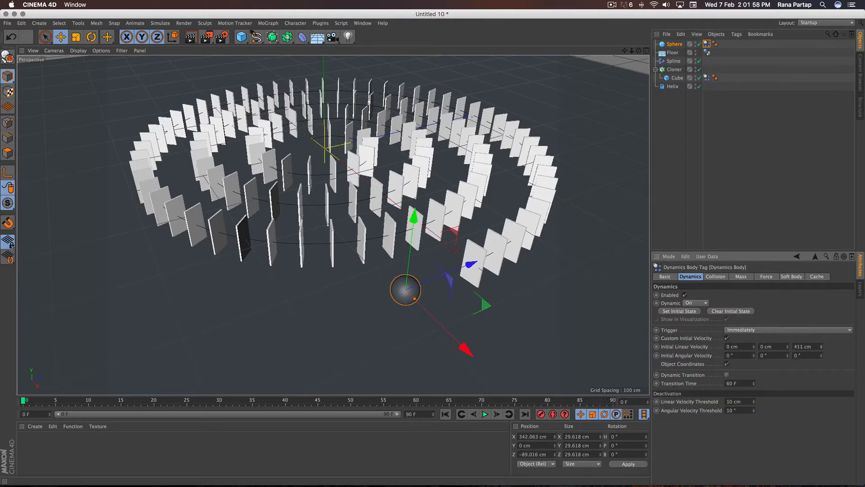
Reduce the sphere's radius to about 11 cm and move it to about X 351 cm, Y 32 cm, Z -89 cm.
click(405, 290)
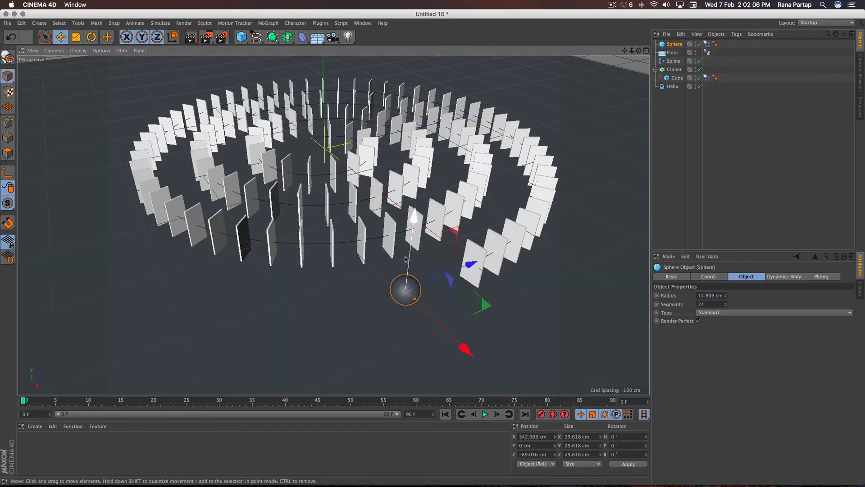
drag(411, 246, 412, 234)
drag(468, 338, 462, 332)
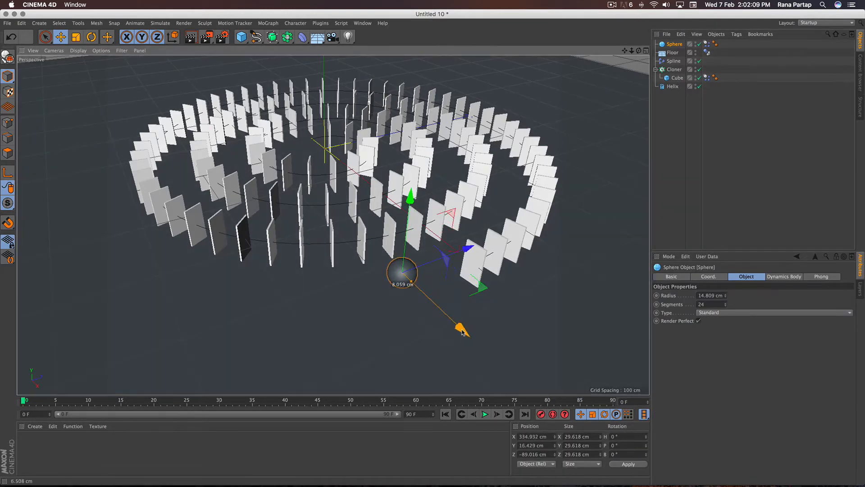
mouse_move(434, 307)
alt+mouse_down()
mouse_move(460, 267)
mouse_move(463, 275)
mouse_move(508, 266)
mouse_move(406, 302)
alt+mouse_up()
scroll(452, 273, up, 3)
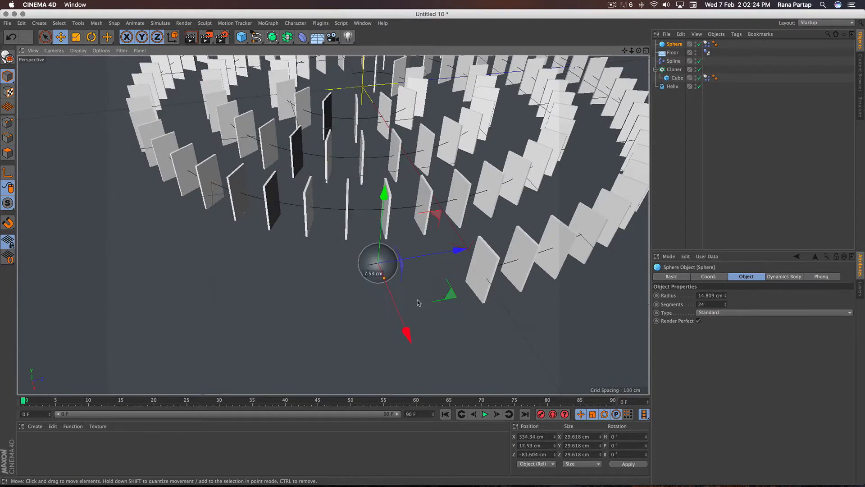
alt+drag(408, 303, 430, 290)
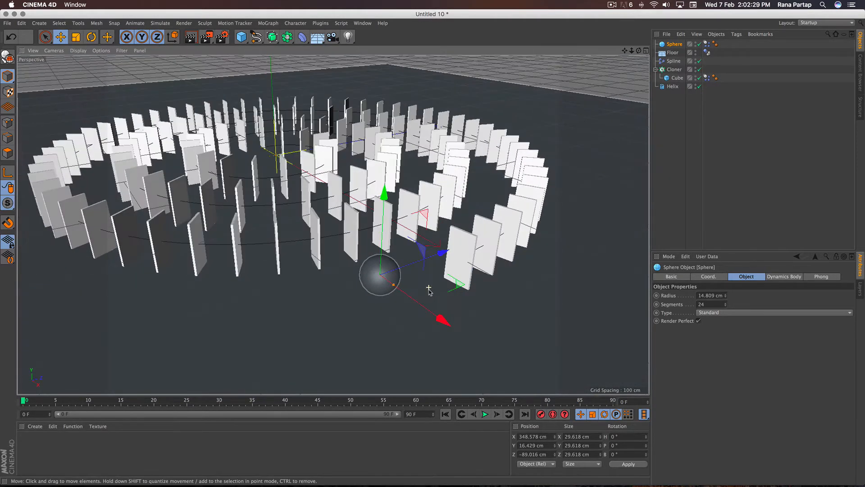
drag(385, 199, 387, 184)
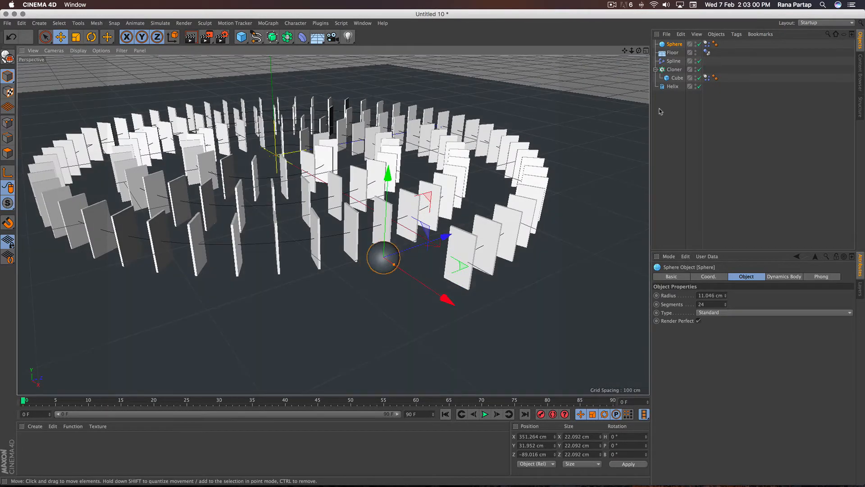
Set the Cloner's count to 142 and play the animation to run the domino simulation.
click(674, 69)
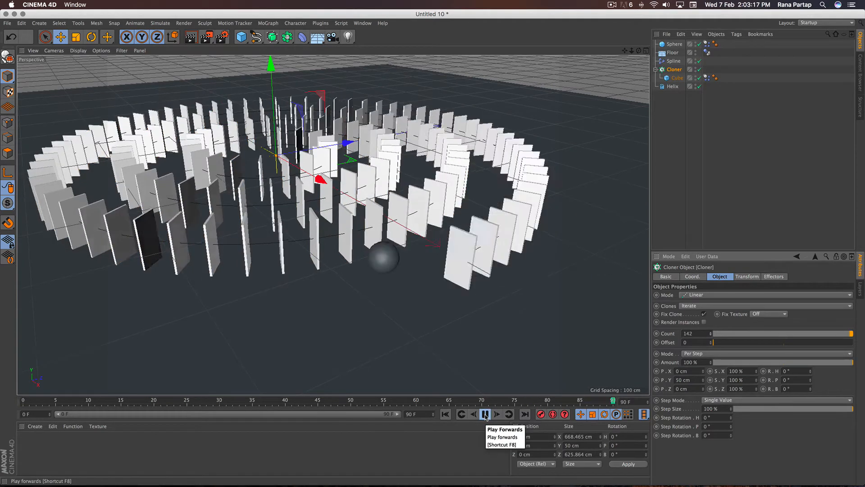
Extend the animation's end frame to 490 and stretch the preview range across the whole timeline.
click(408, 412)
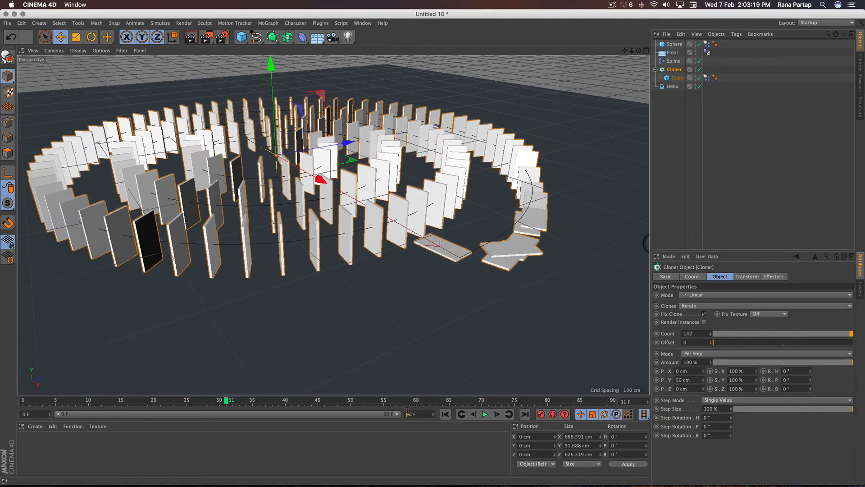
text(490)
key(Return)
drag(128, 414, 407, 415)
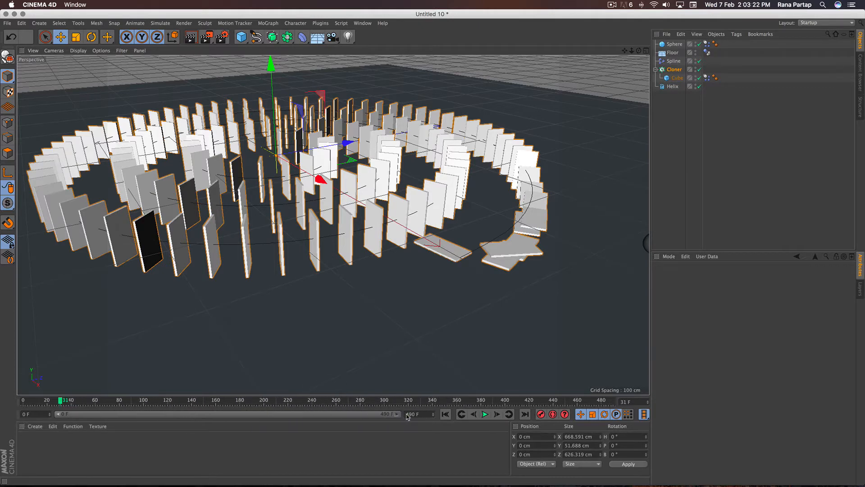
Play the domino simulation from the first frame until all the dominoes have fallen, and stop playback.
click(447, 415)
click(484, 415)
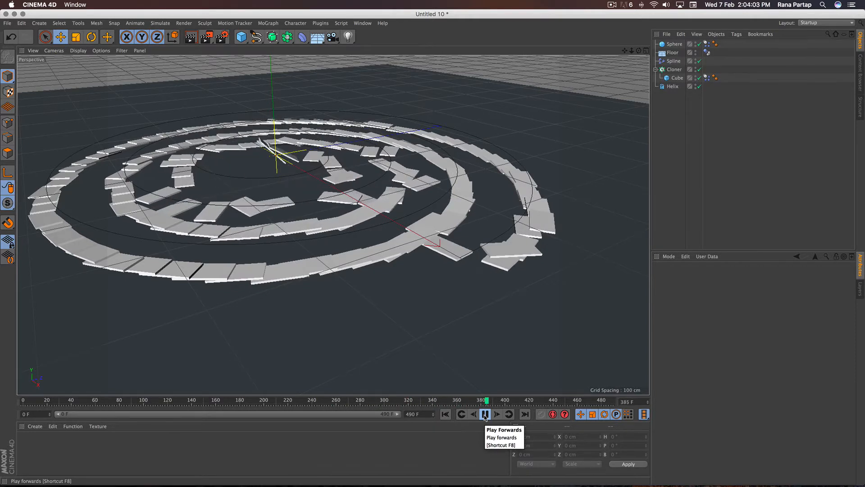
click(484, 415)
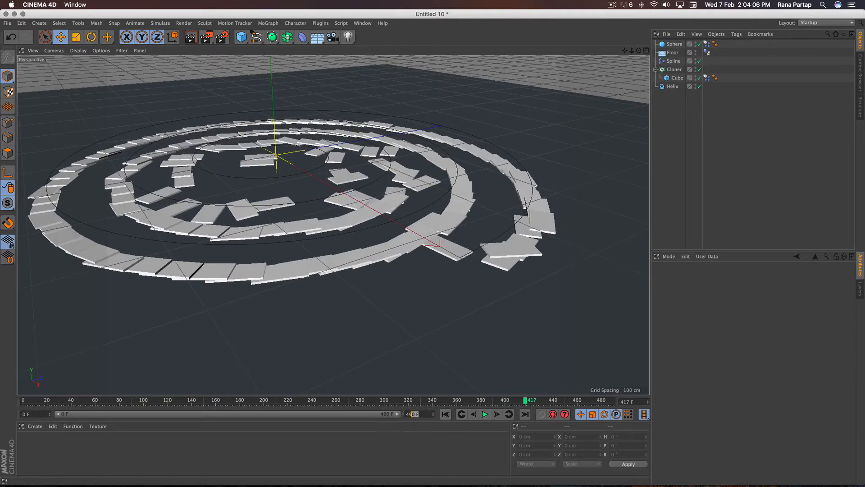
Shorten the animation's end frame to 430 and return to the first frame.
text(430)
key(Return)
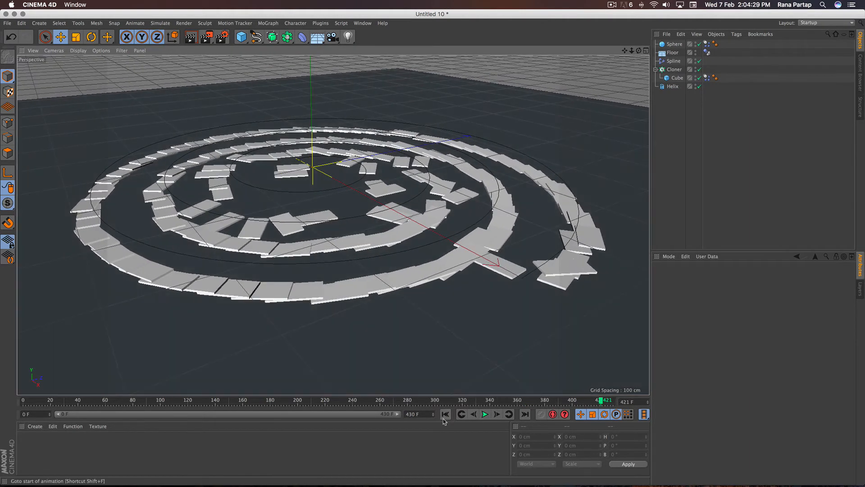
click(445, 415)
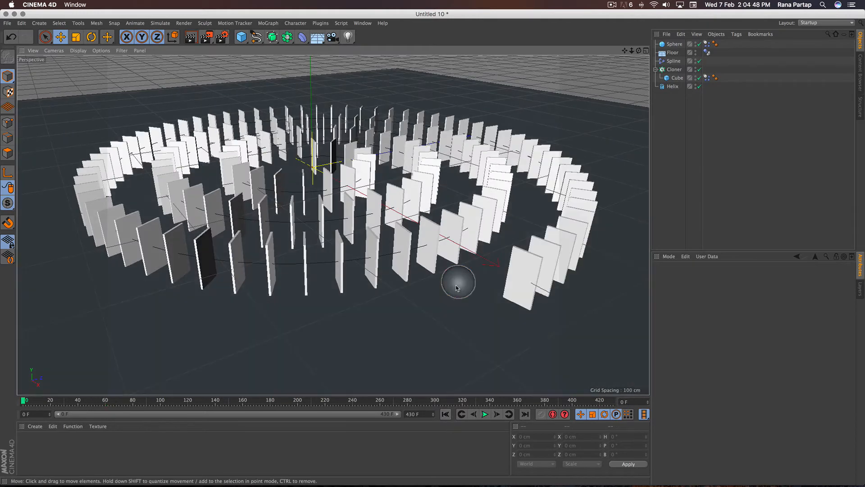
Move the Sphere along the X axis to about X 357 cm and play the simulation to test the hit.
click(457, 284)
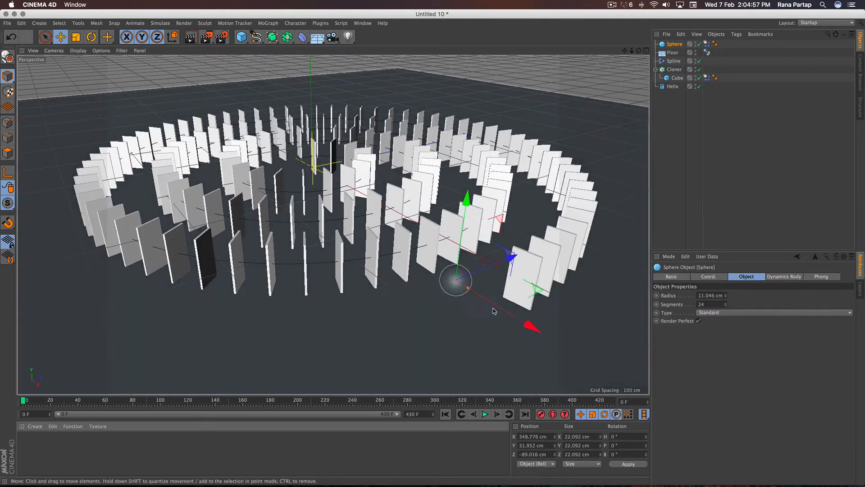
drag(487, 303, 498, 309)
click(486, 416)
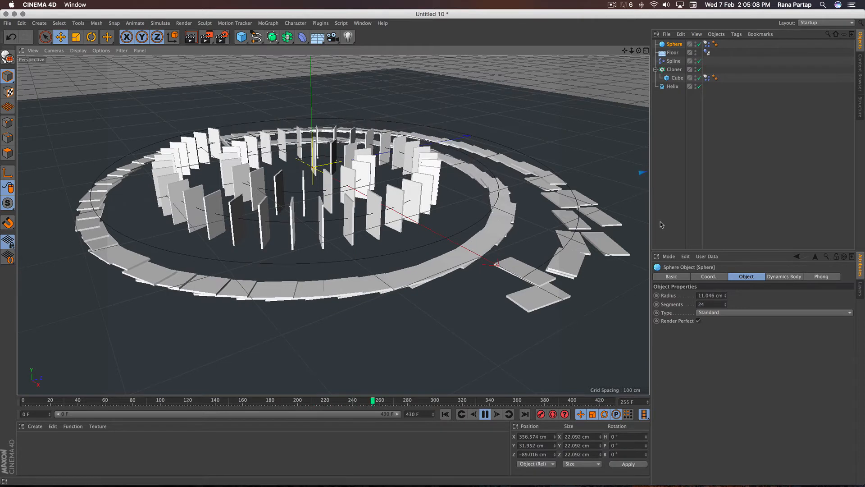
click(485, 415)
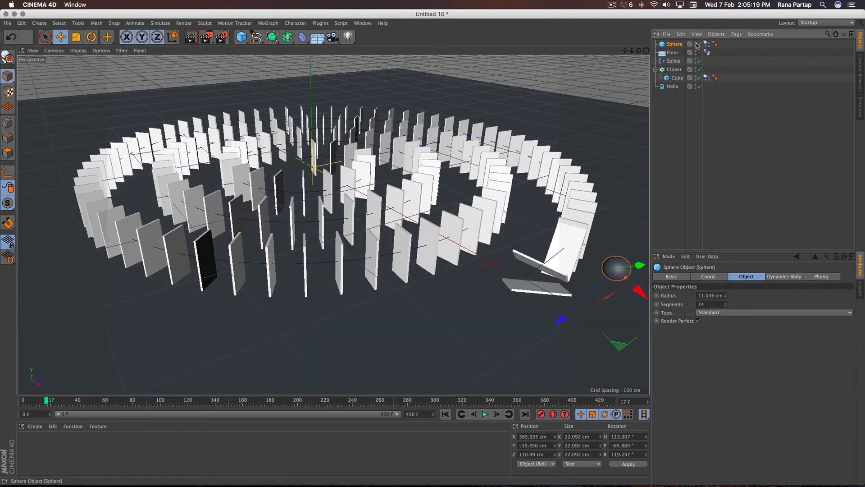
Return to the first frame with the Sphere hidden in the editor and renderer, and deselect everything.
key(shift+f)
click(677, 105)
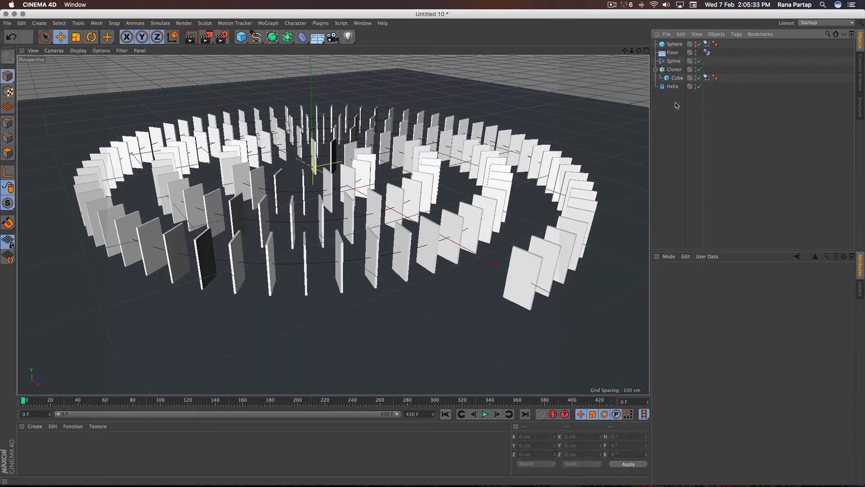
Increase the Cloner's count to 182, play the simulation and return to the first frame.
click(674, 69)
drag(711, 332, 712, 334)
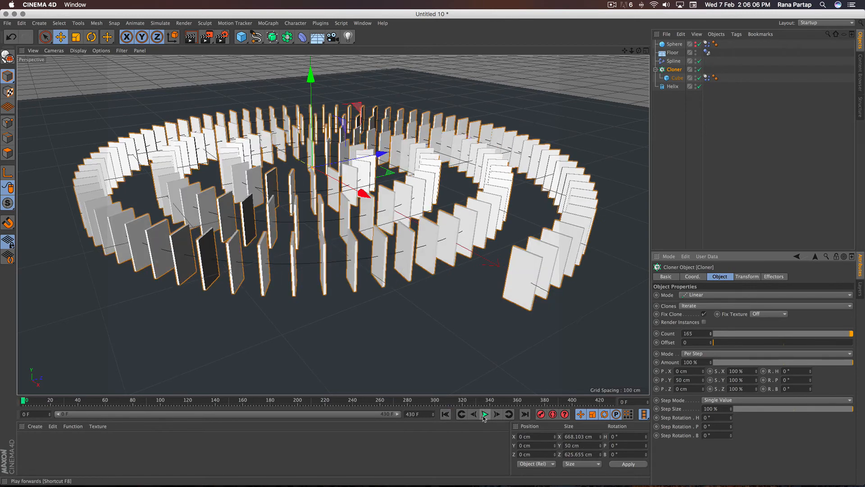
drag(712, 333, 713, 333)
click(485, 415)
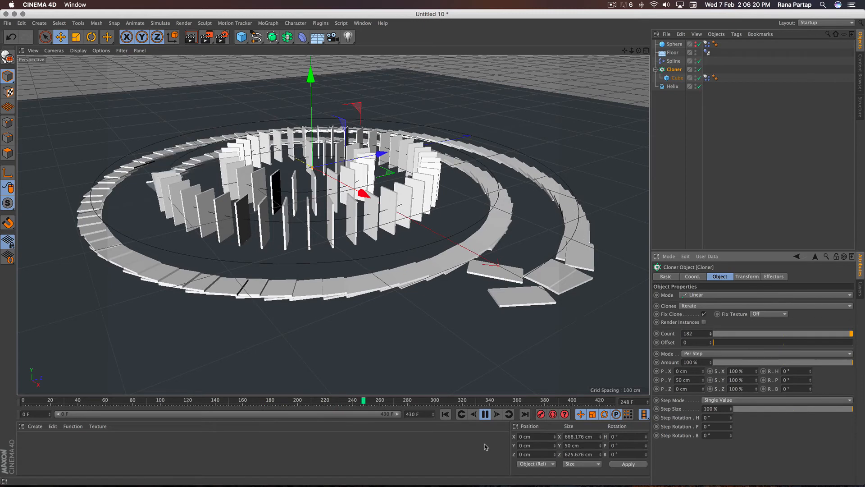
click(484, 415)
click(445, 415)
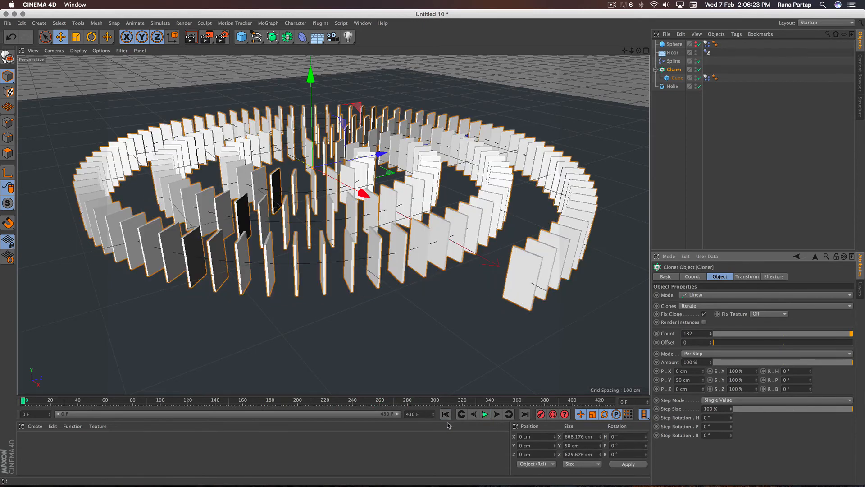
Briefly replay the first dominoes toppling to check how they start, and rewind to the first frame.
click(485, 414)
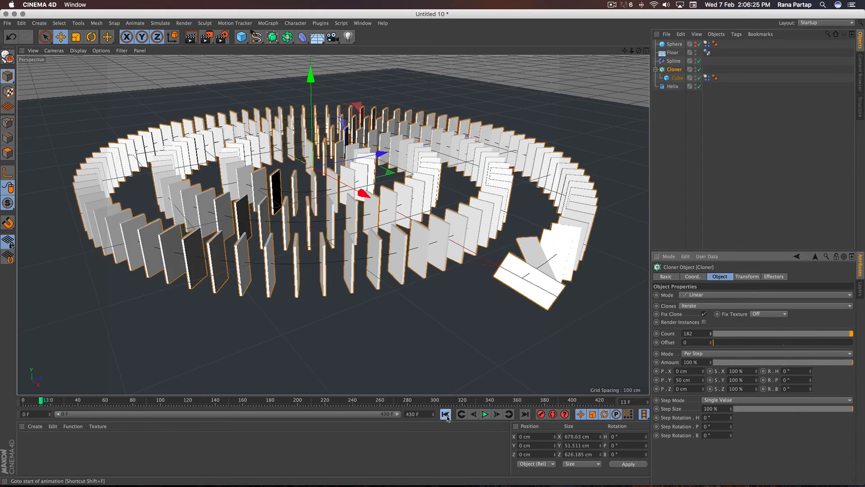
click(485, 415)
click(446, 414)
Lower the Floor to about Y -25.4 cm, play the simulation and deselect the Floor.
click(448, 385)
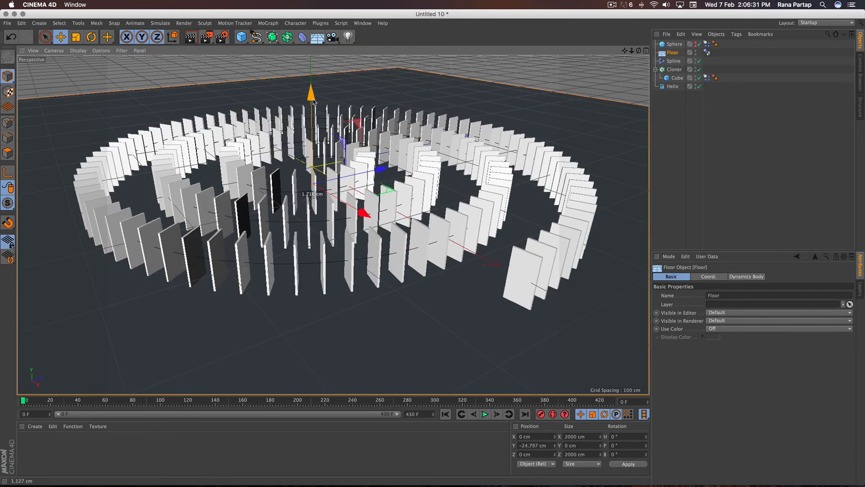
drag(313, 101, 313, 103)
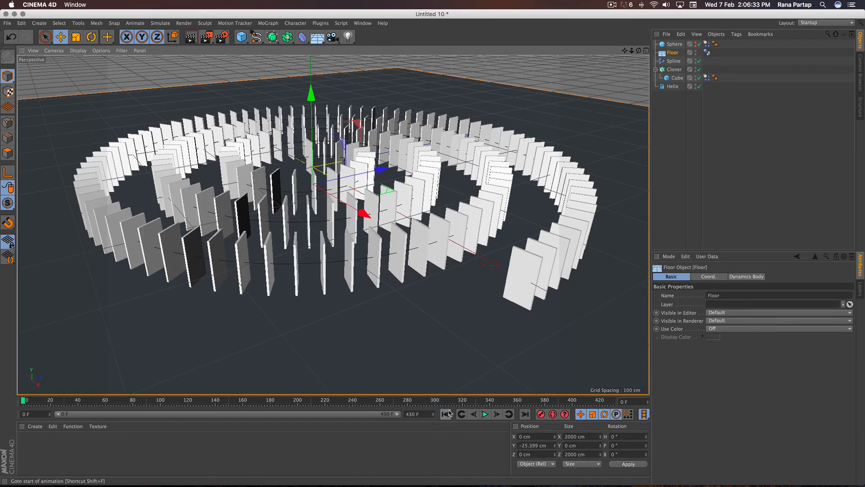
click(486, 414)
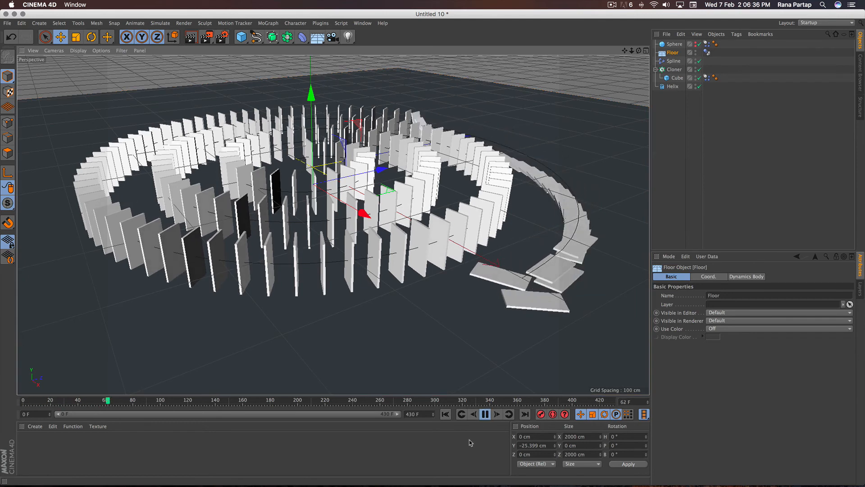
click(674, 198)
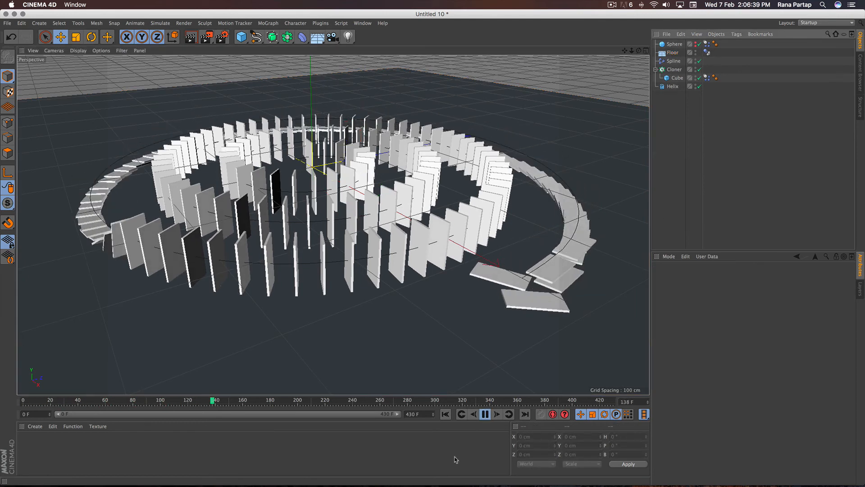